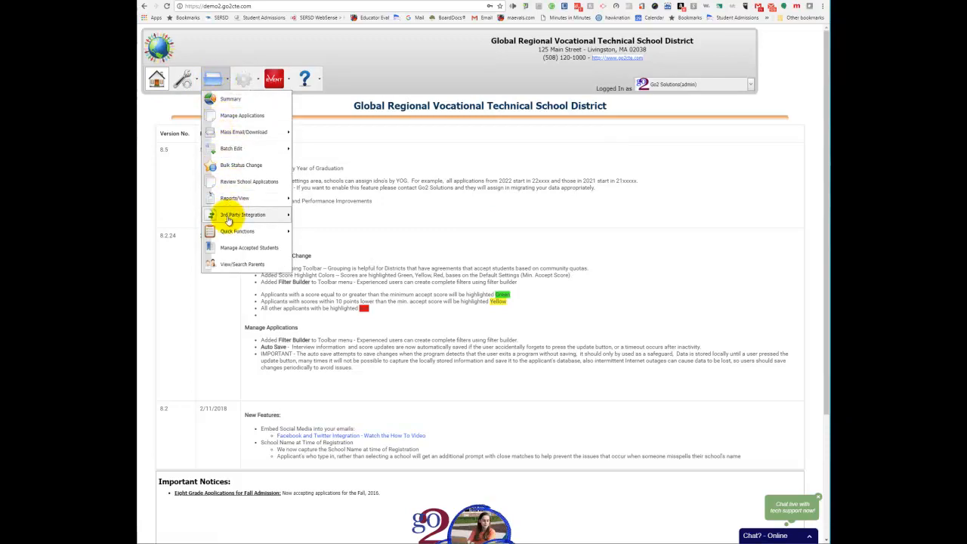
Open the SchoolBrains export for year of graduation 2022 and turn off Update Last Import Date
mouse_move(226, 215)
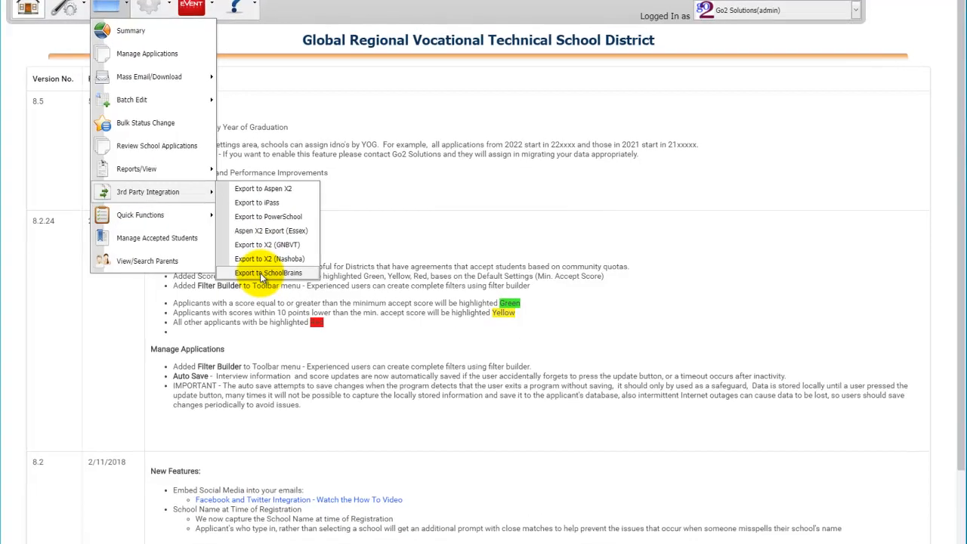
left_click(262, 276)
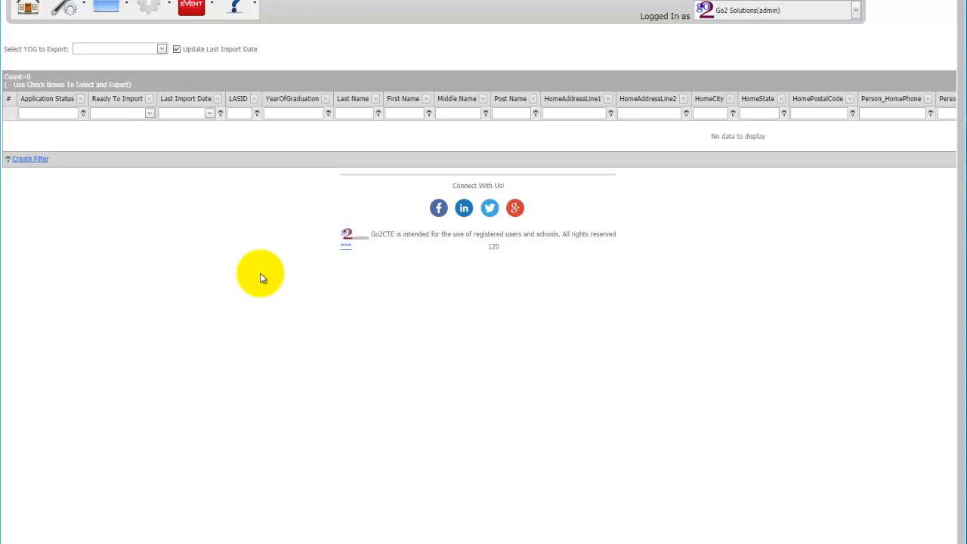
left_click(161, 52)
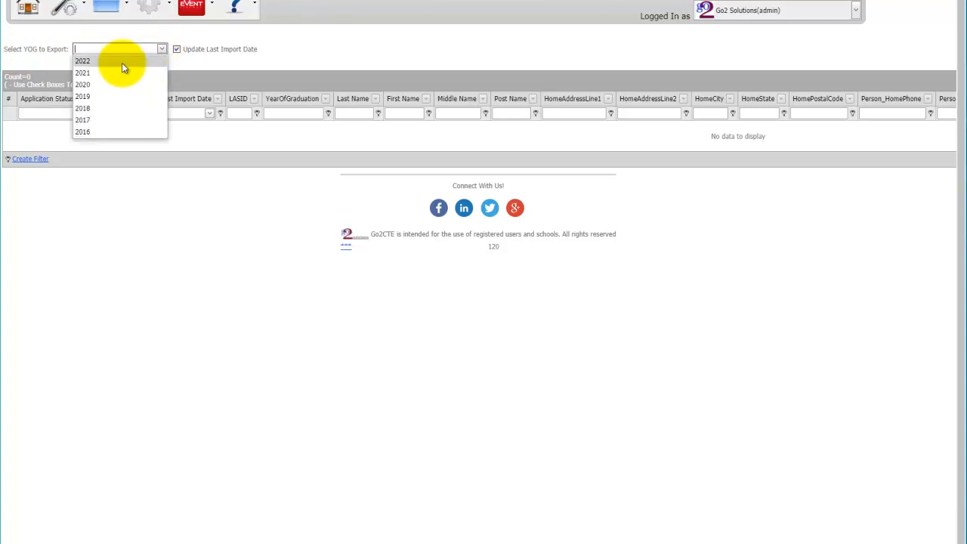
left_click(124, 62)
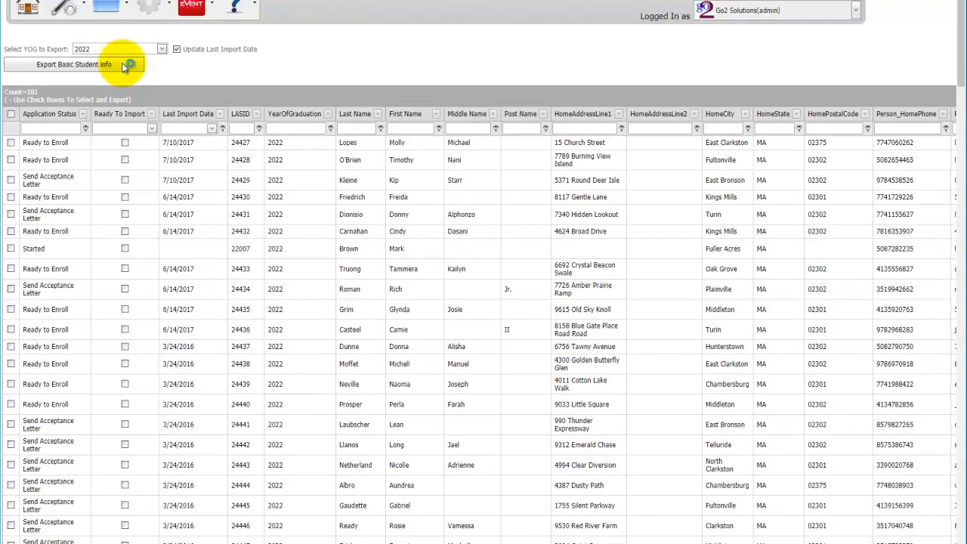
left_click(176, 49)
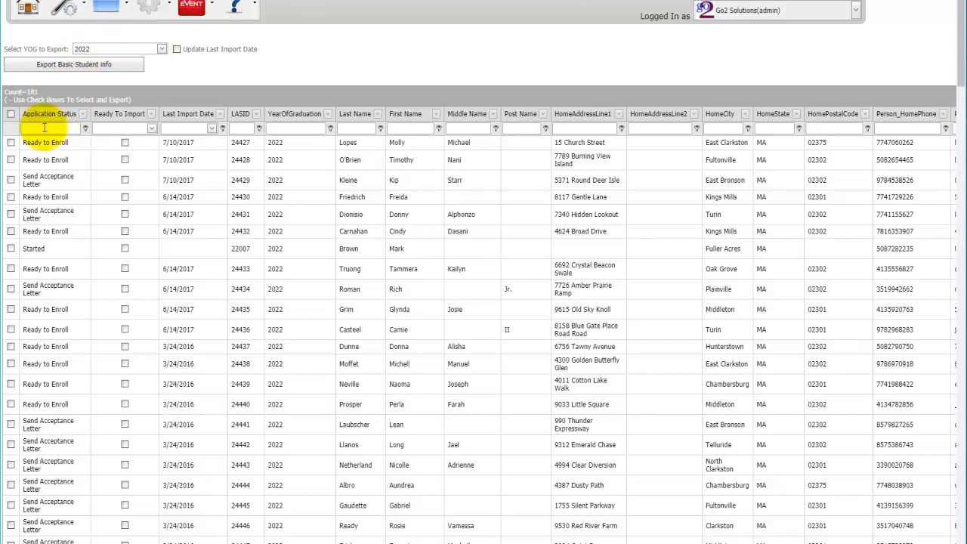
Filter the student list by application status to show only Ready to Enroll
left_click(84, 115)
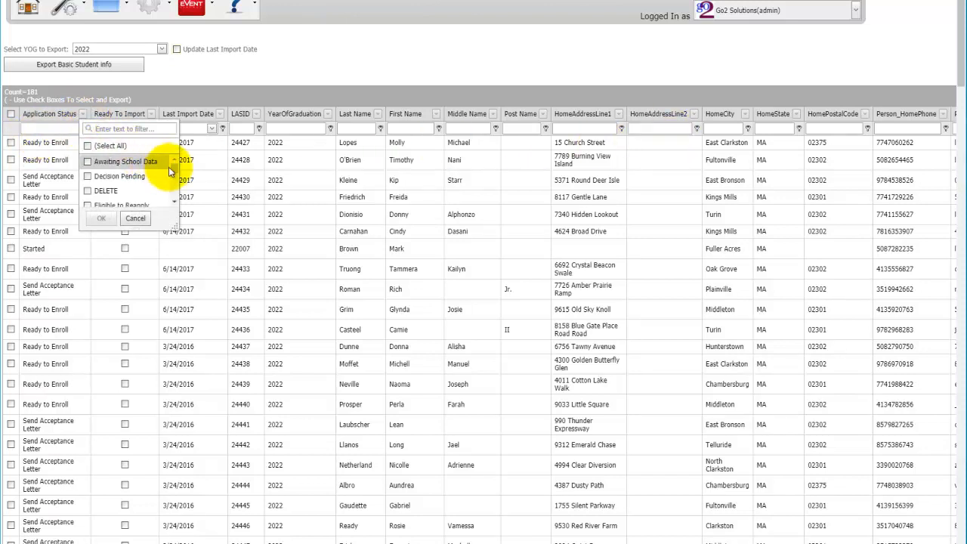
left_click_drag(175, 170, 176, 180)
left_click(88, 179)
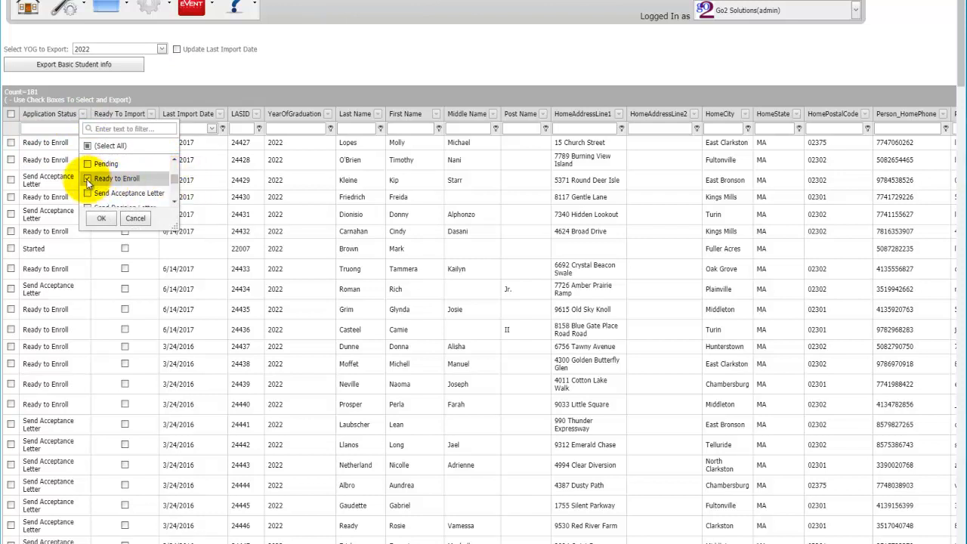
left_click(100, 220)
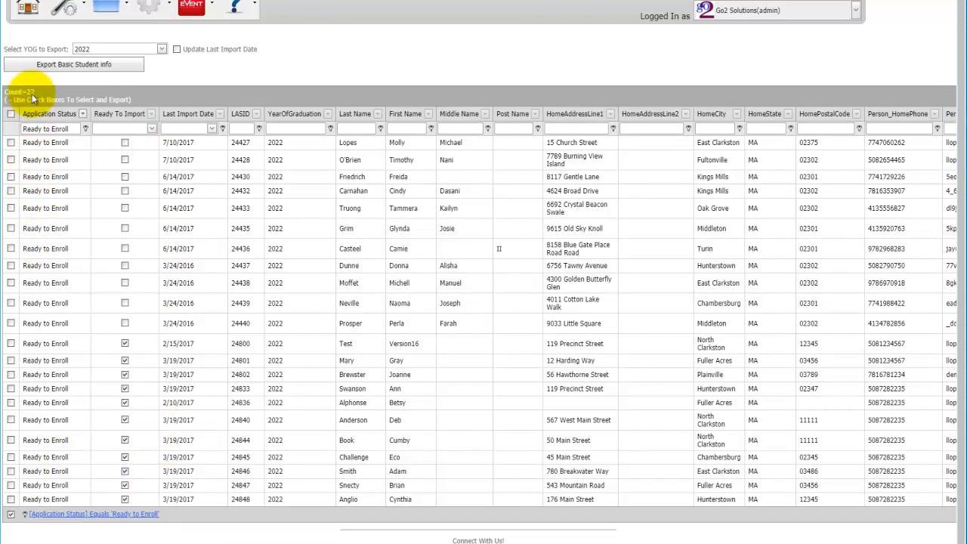
Try selecting all filtered students, and instead only the first three rows individually
left_click(11, 114)
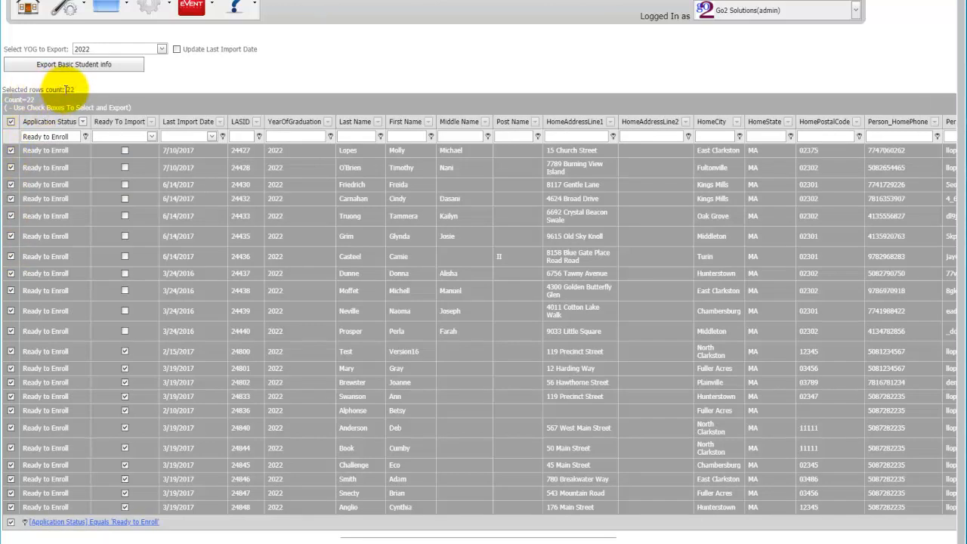
left_click(12, 121)
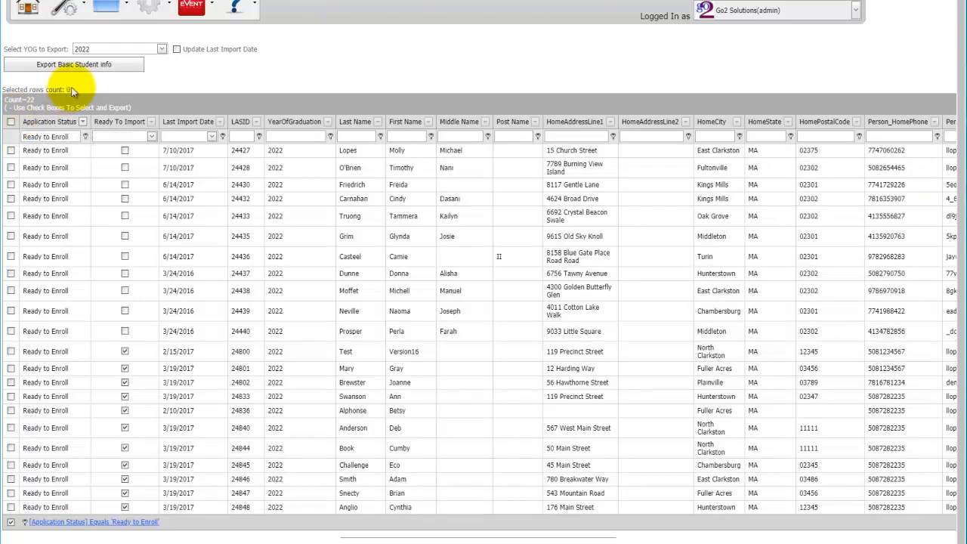
left_click(11, 151)
left_click(10, 167)
left_click(10, 185)
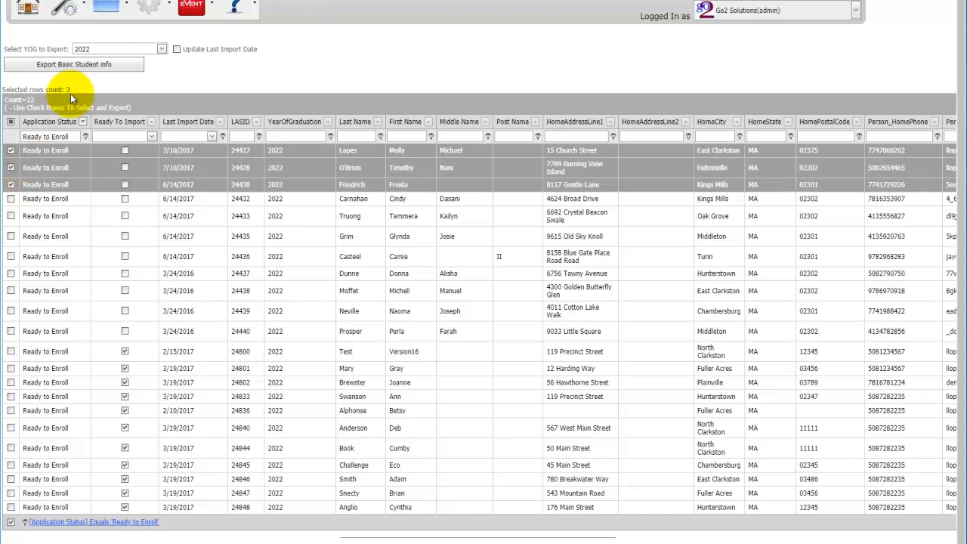
Select all filtered students and export their basic student info, extended student info and contact information files
left_click(11, 123)
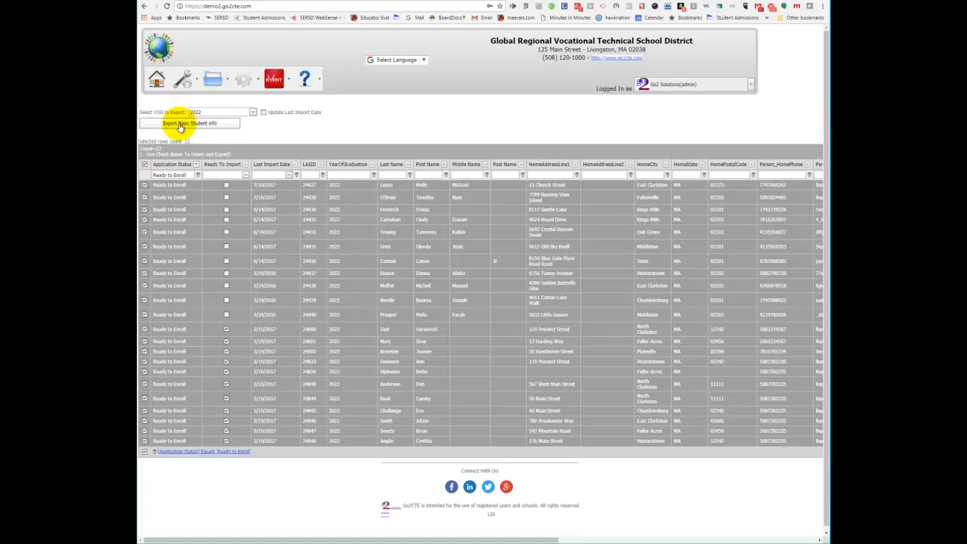
left_click(180, 124)
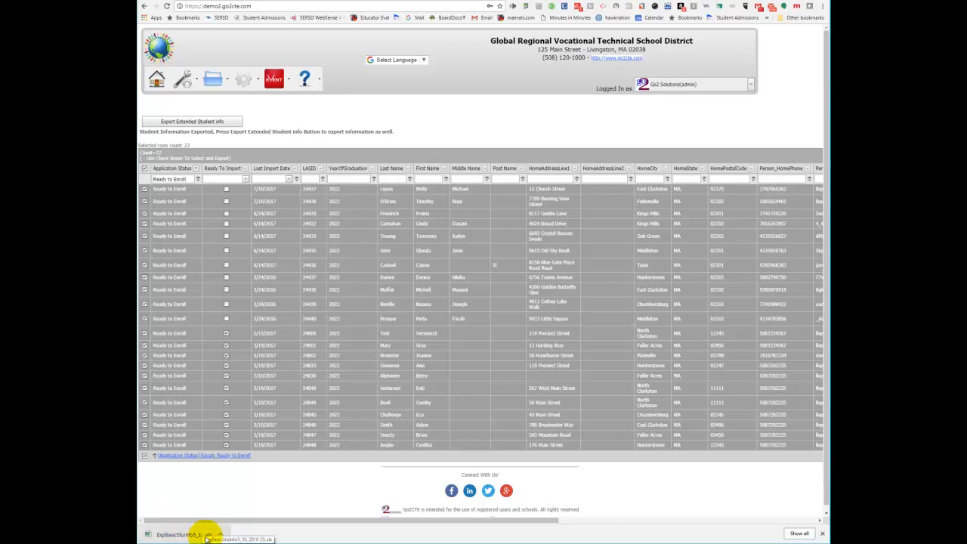
left_click(185, 122)
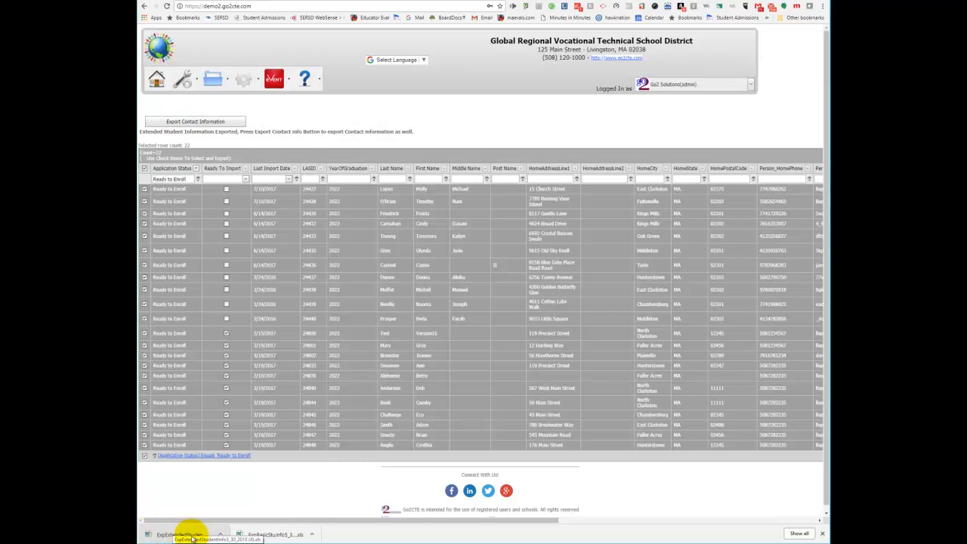
left_click(189, 122)
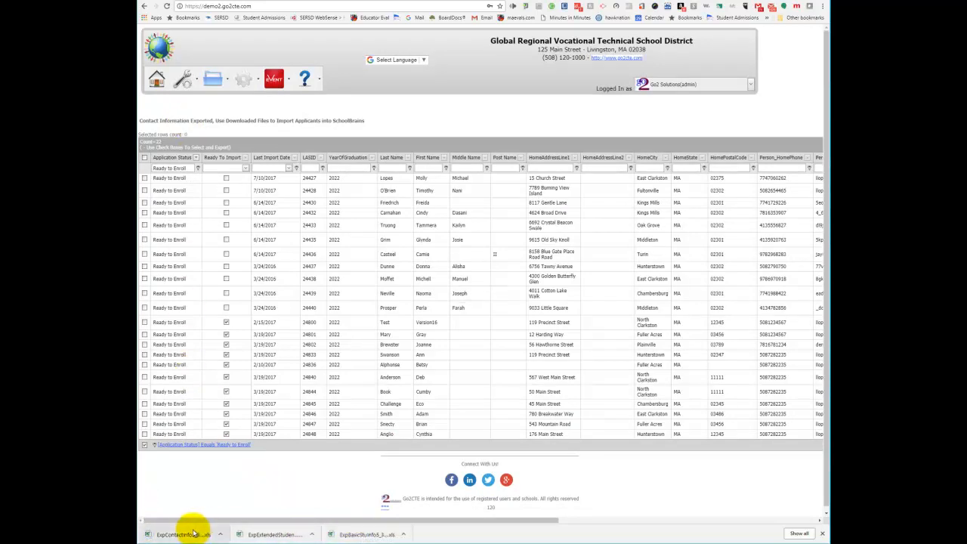
Open the downloaded basic student info file in Excel, examine its columns, and return to the export page
left_click(340, 535)
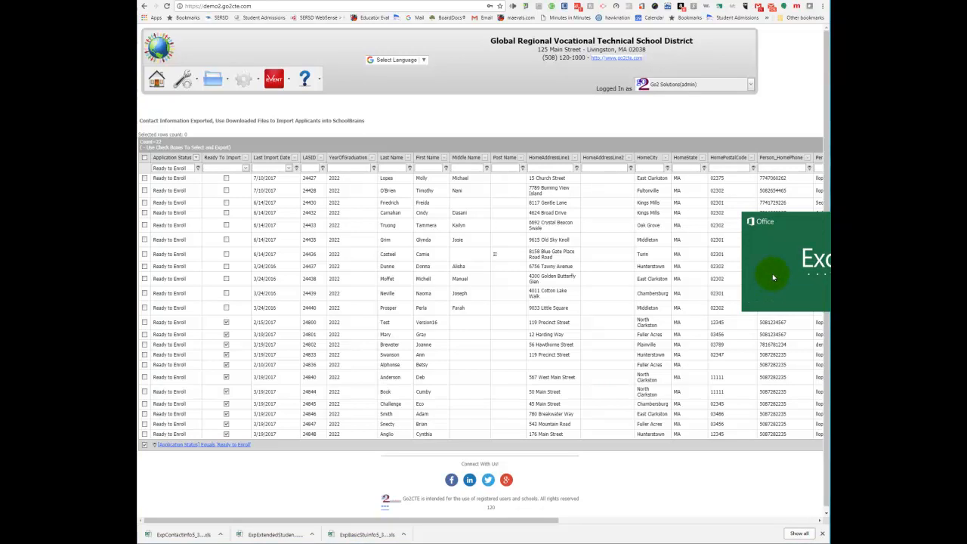
left_click_drag(670, 33, 565, 3)
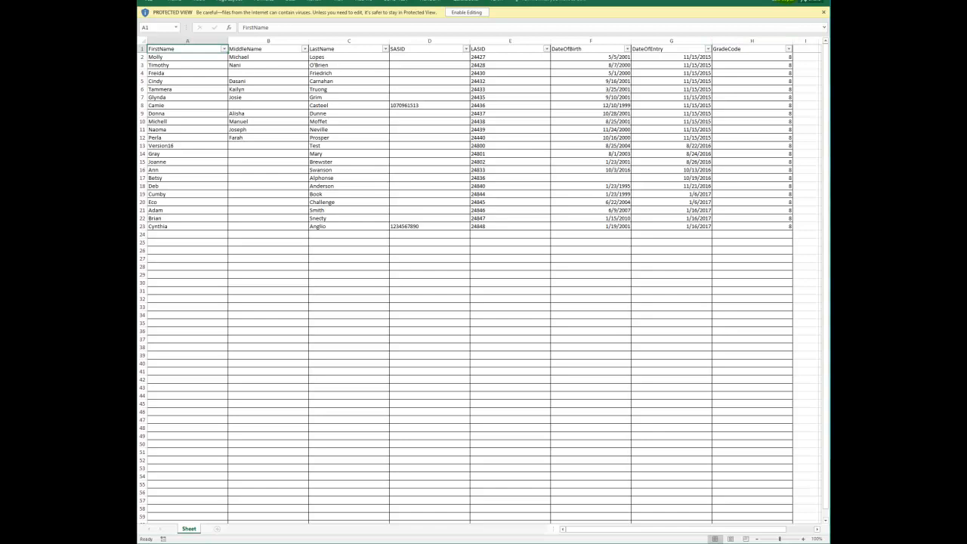
left_click(820, 1)
Open the downloaded extended student info file in Excel, examine all its columns through CounselorID, and return to the export page
left_click(269, 534)
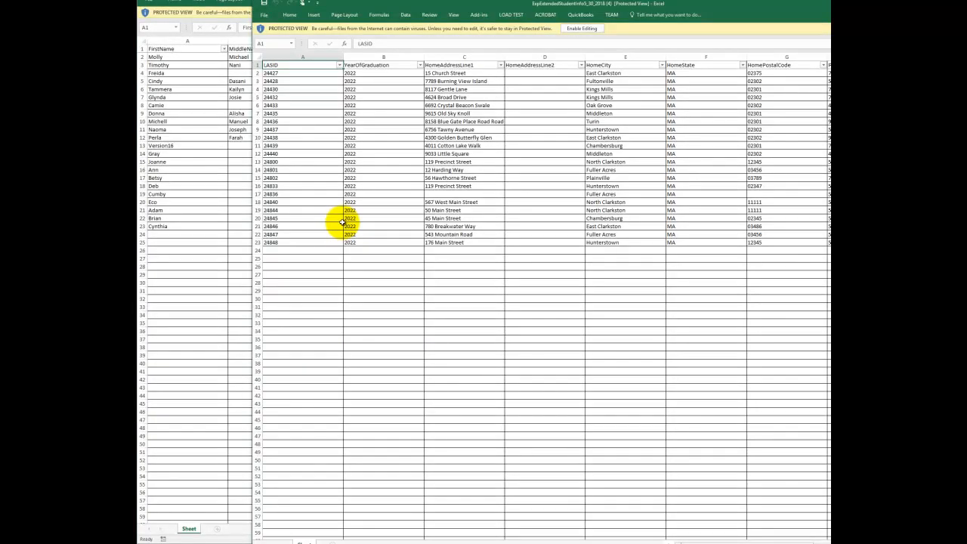
double_click(464, 4)
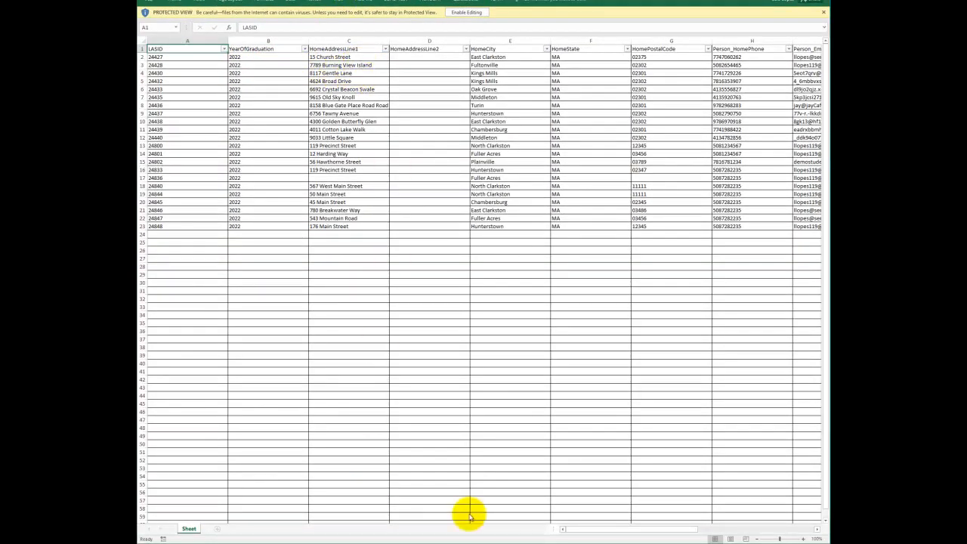
left_click_drag(588, 531, 713, 531)
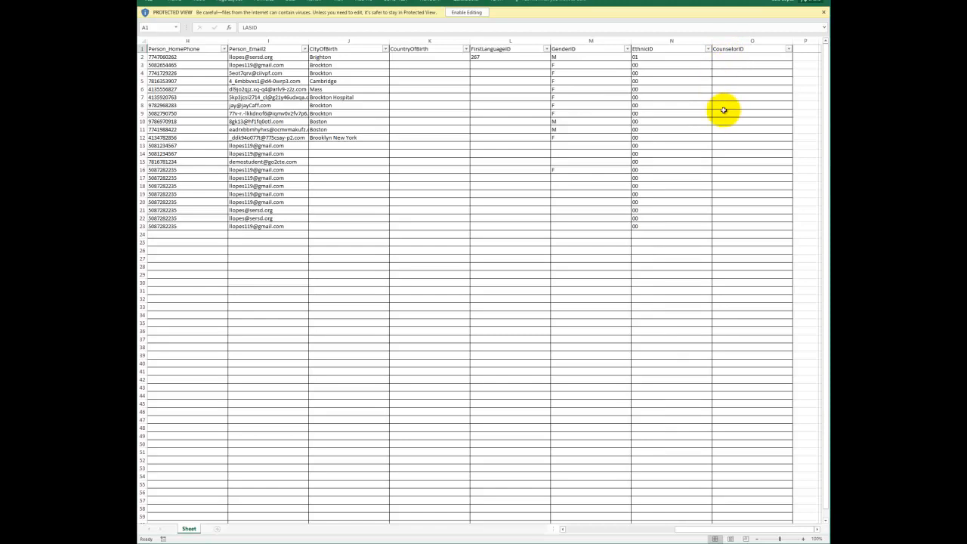
left_click(782, 1)
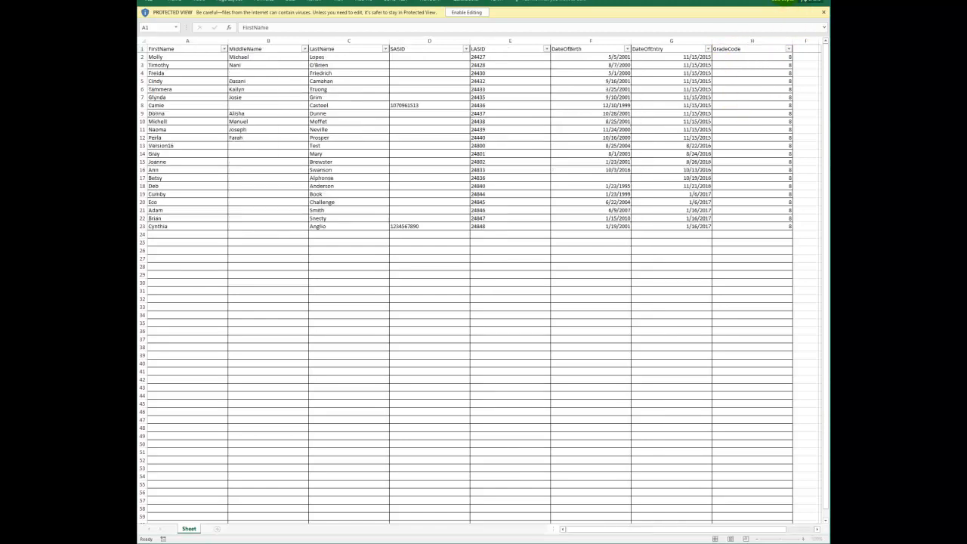
left_click(783, 1)
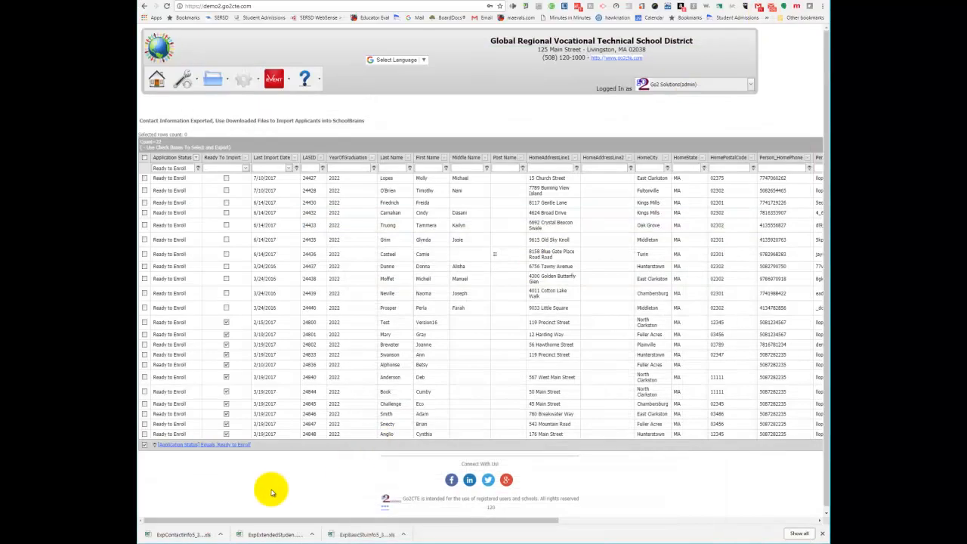
Open the downloaded contact info file in Excel, examine its contact columns, and return to the export page
left_click(181, 536)
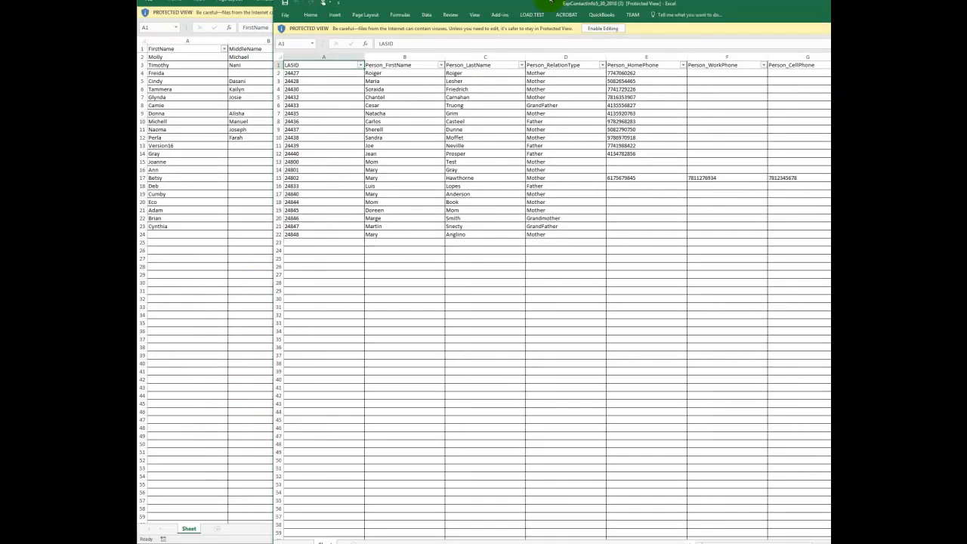
left_click_drag(512, 3, 382, 3)
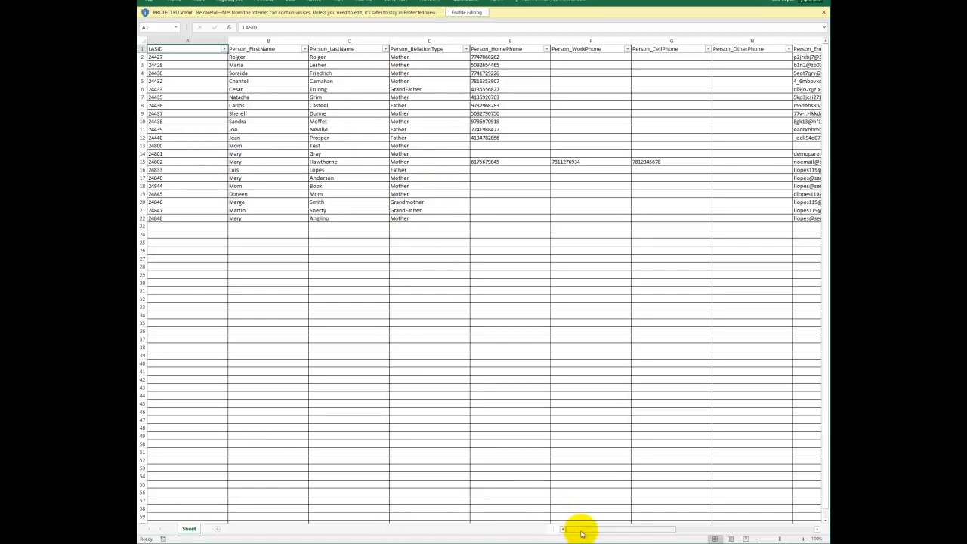
left_click_drag(582, 531, 507, 506)
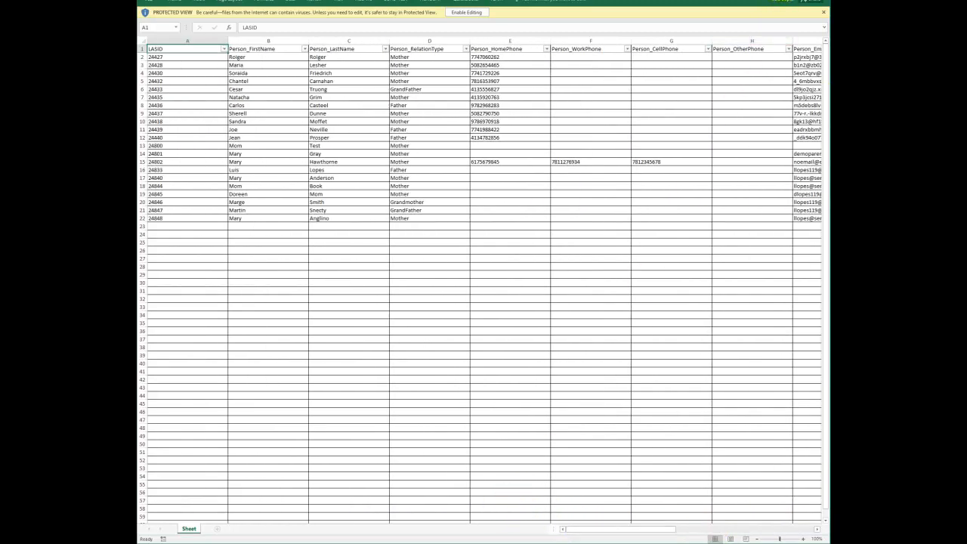
left_click(783, 0)
left_click(783, 0)
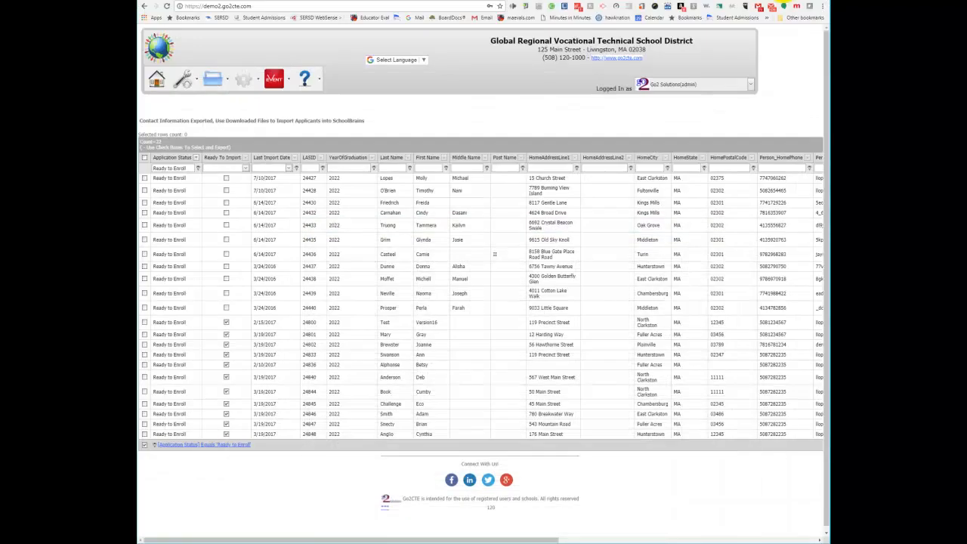